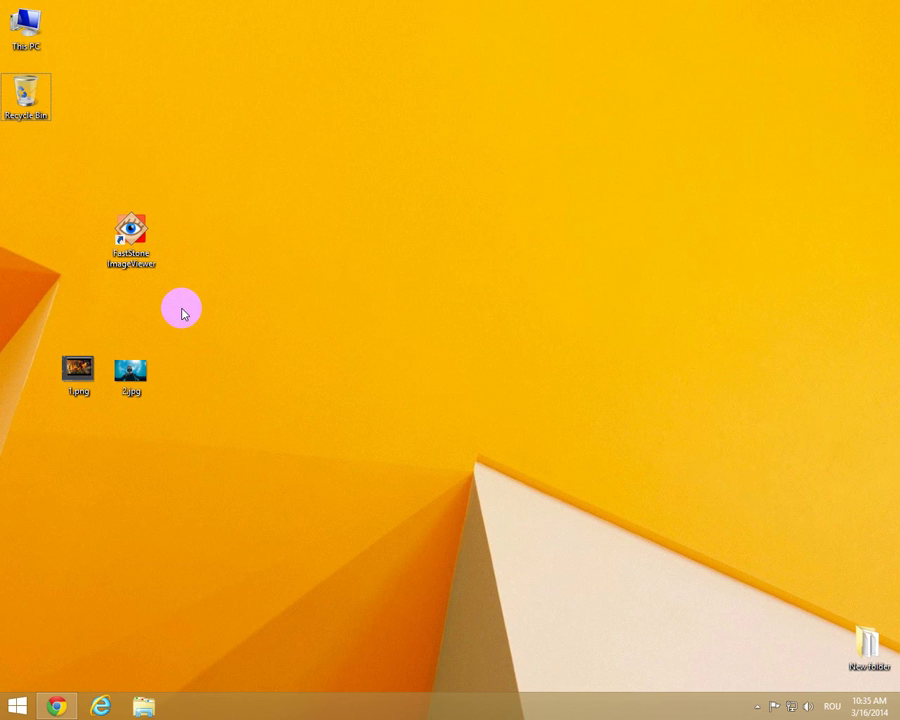
Launch FastStone Image Viewer on the desktop folder and select the fire image 1.png
left_click(150, 256)
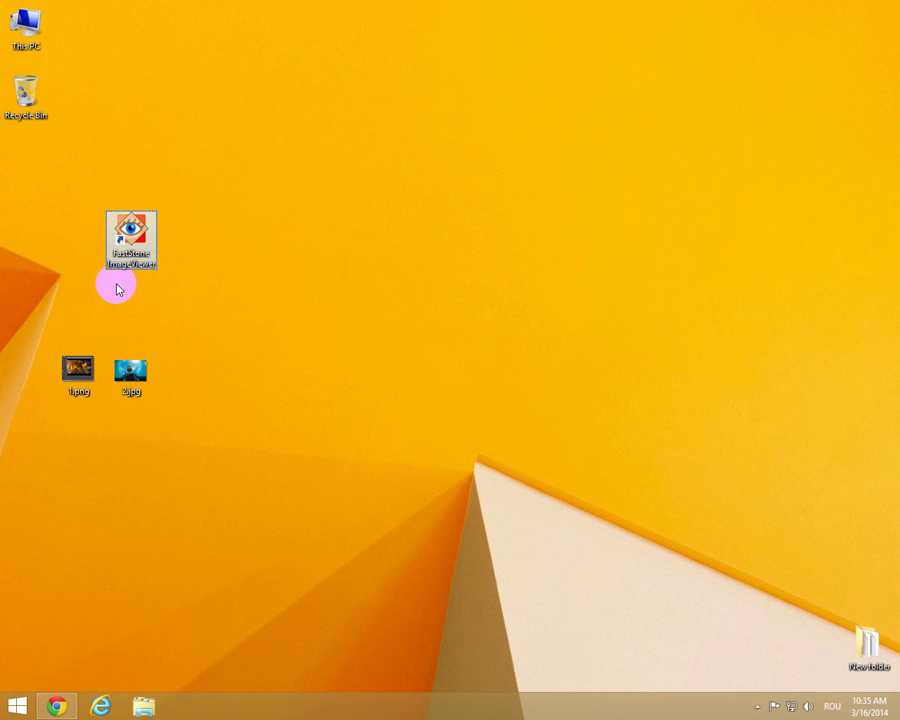
double_click(141, 231)
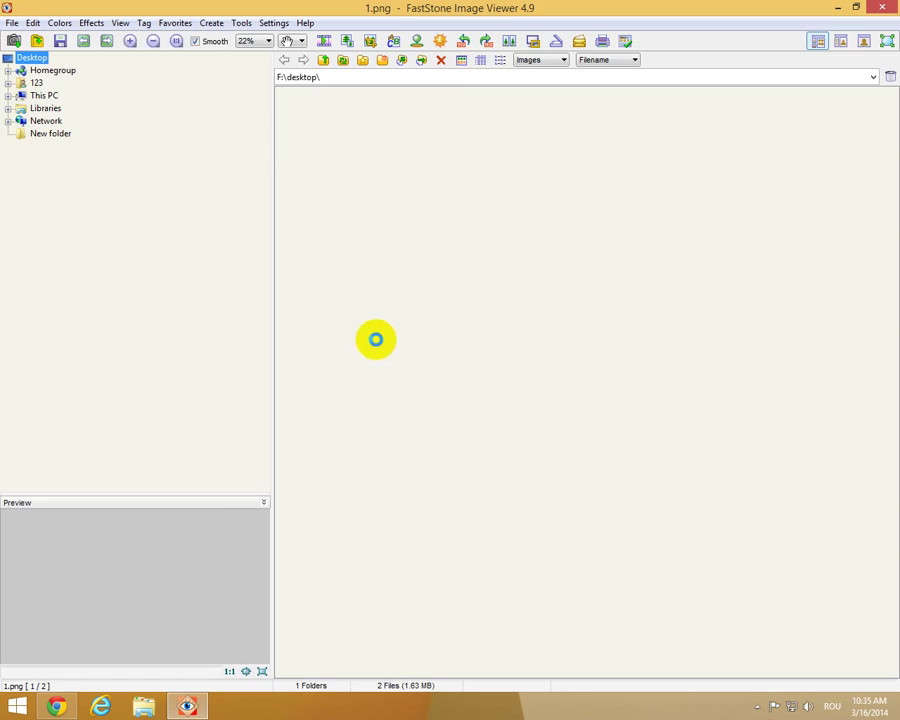
key("Right")
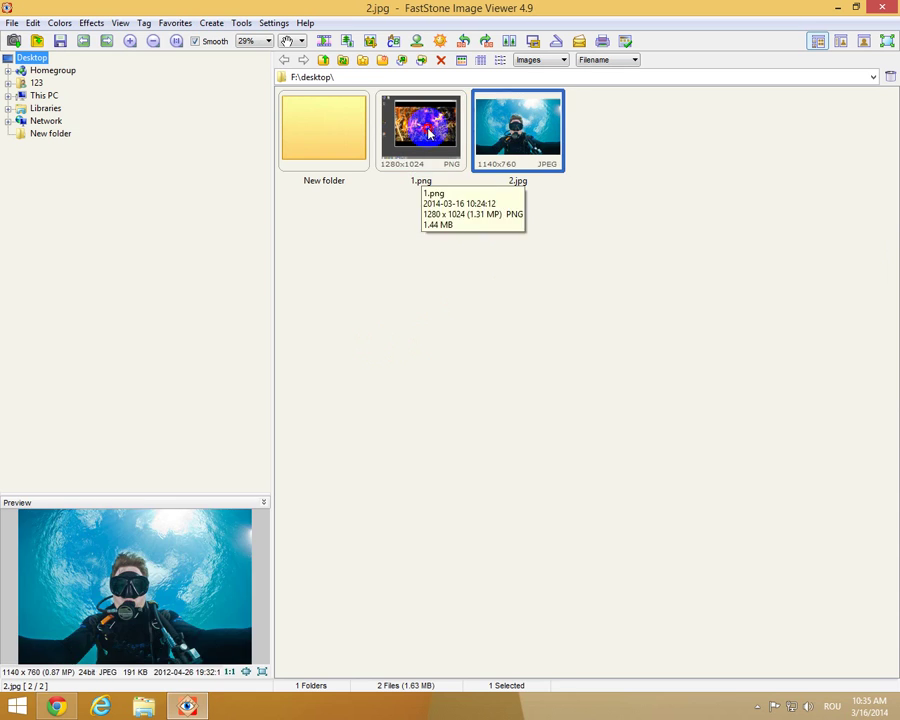
key("Left")
key("Right")
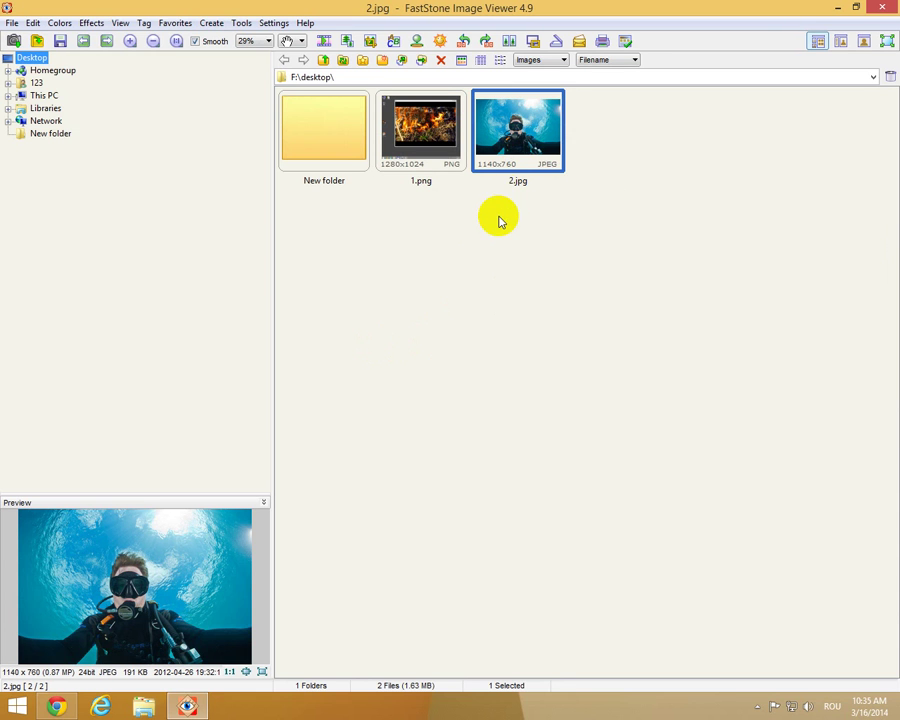
left_click(424, 172)
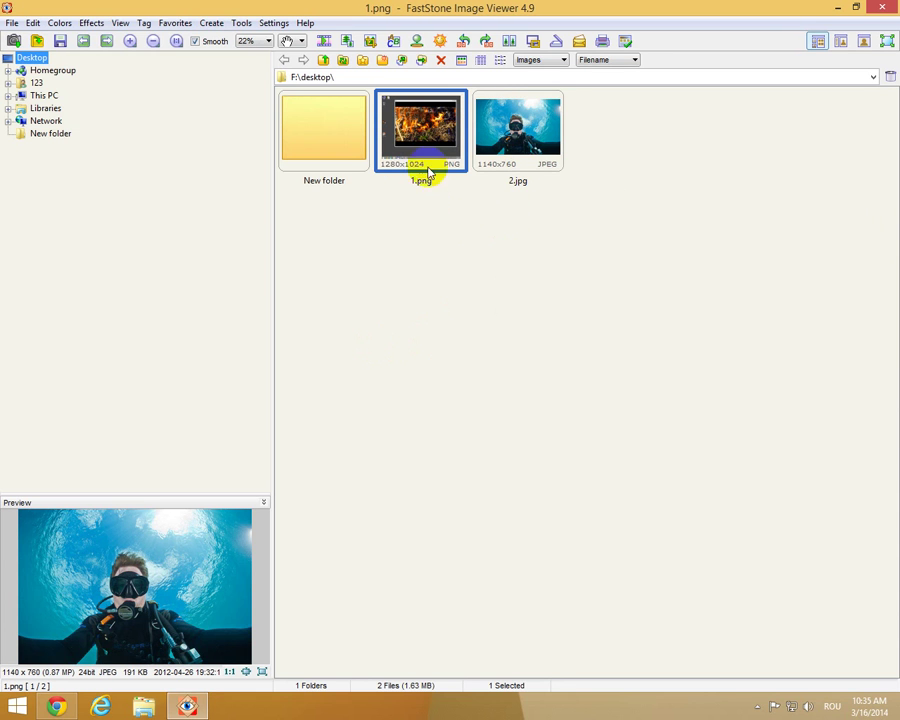
left_click(33, 24)
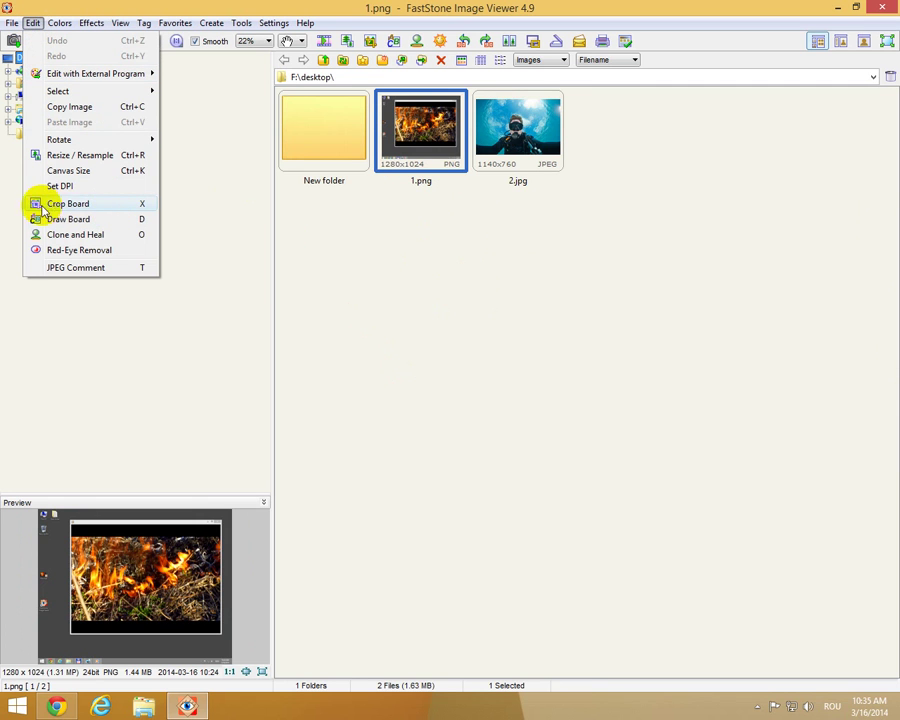
Open 1.png in Crop Board and place a 1:1 crop frame, about 781×781, over the flames
left_click(115, 206)
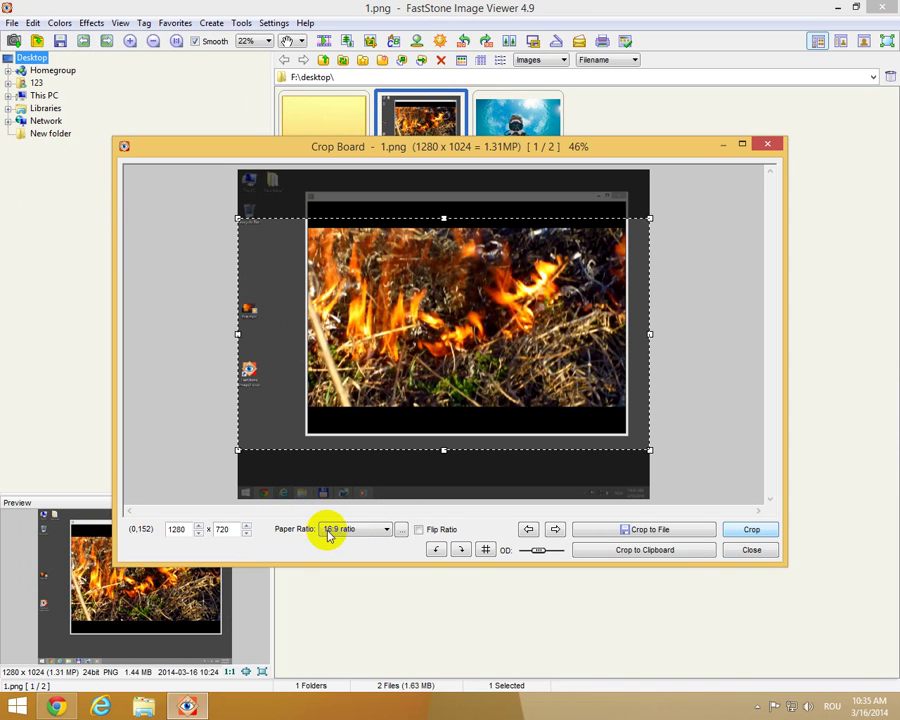
left_click(349, 531)
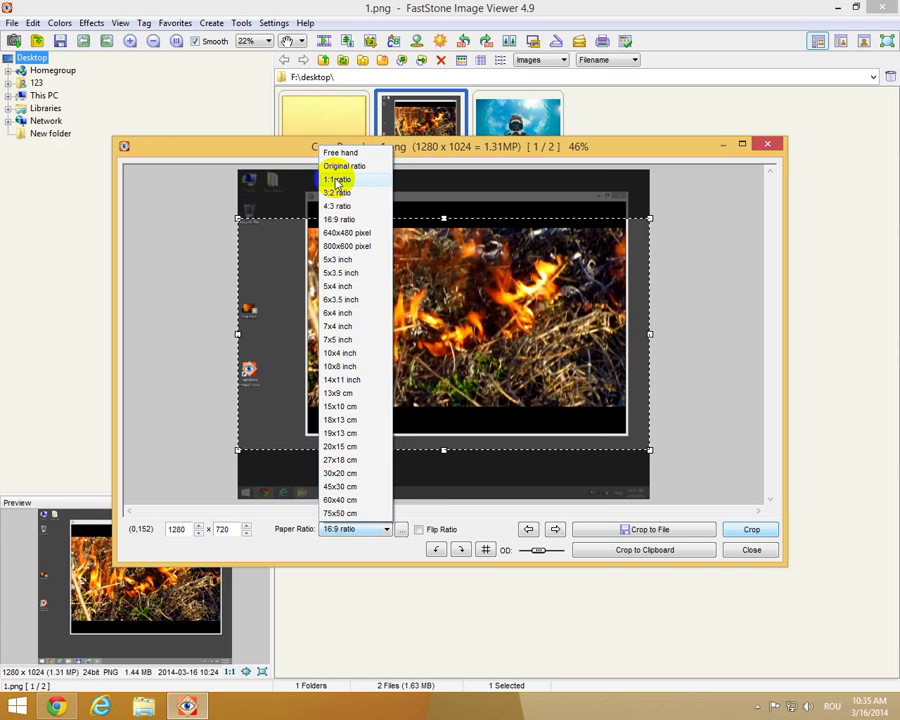
left_click(337, 181)
left_click_drag(347, 191, 421, 312)
left_click_drag(475, 375, 341, 287)
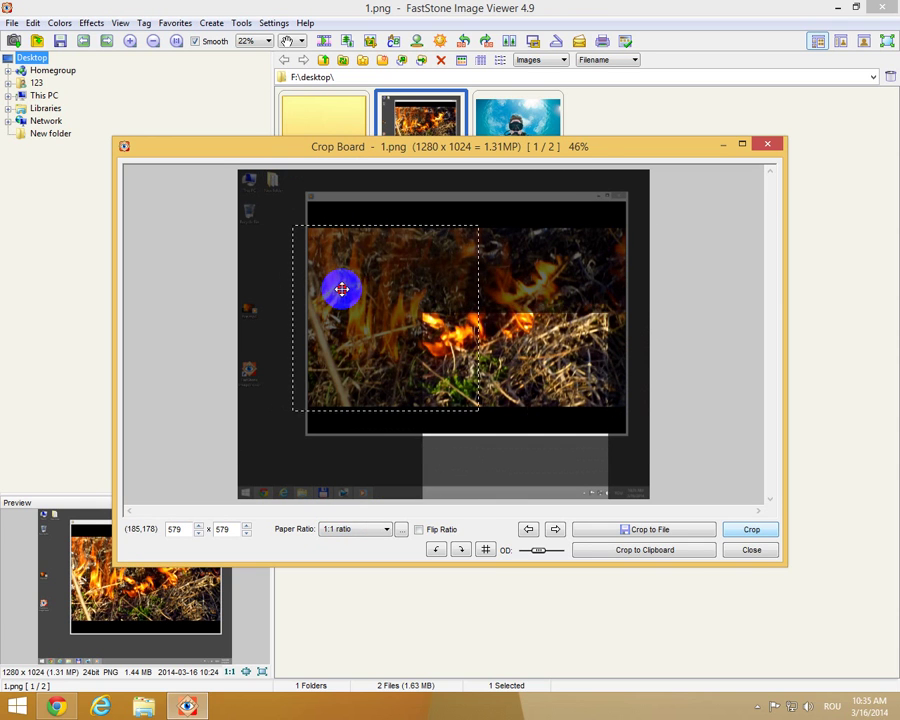
left_click_drag(476, 318, 538, 416)
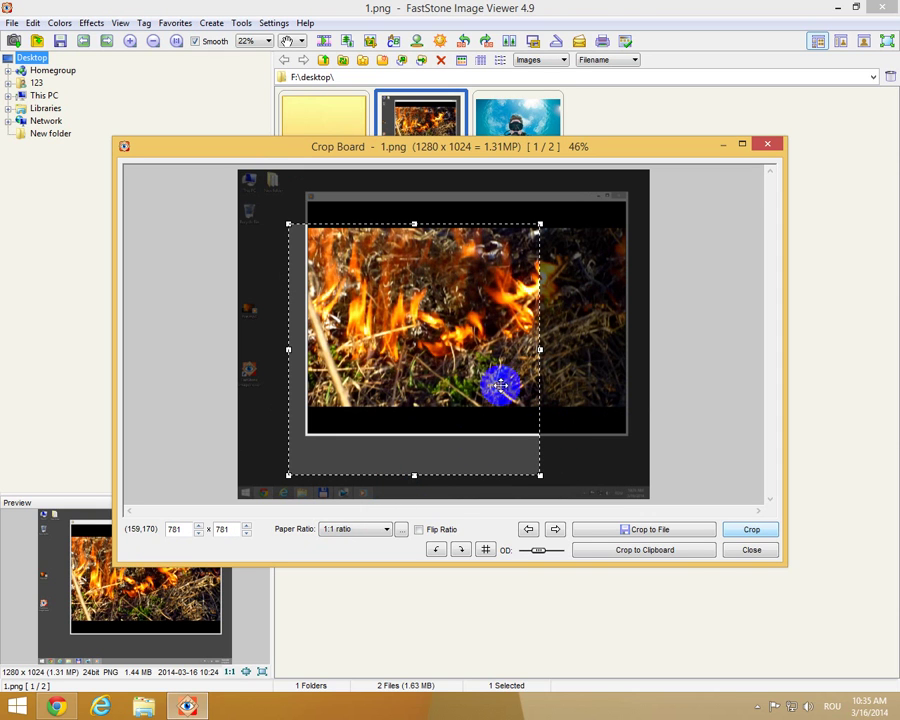
Try a 16:9 frame, then return to a 1024×1024 square at the image's top-left corner
left_click(379, 529)
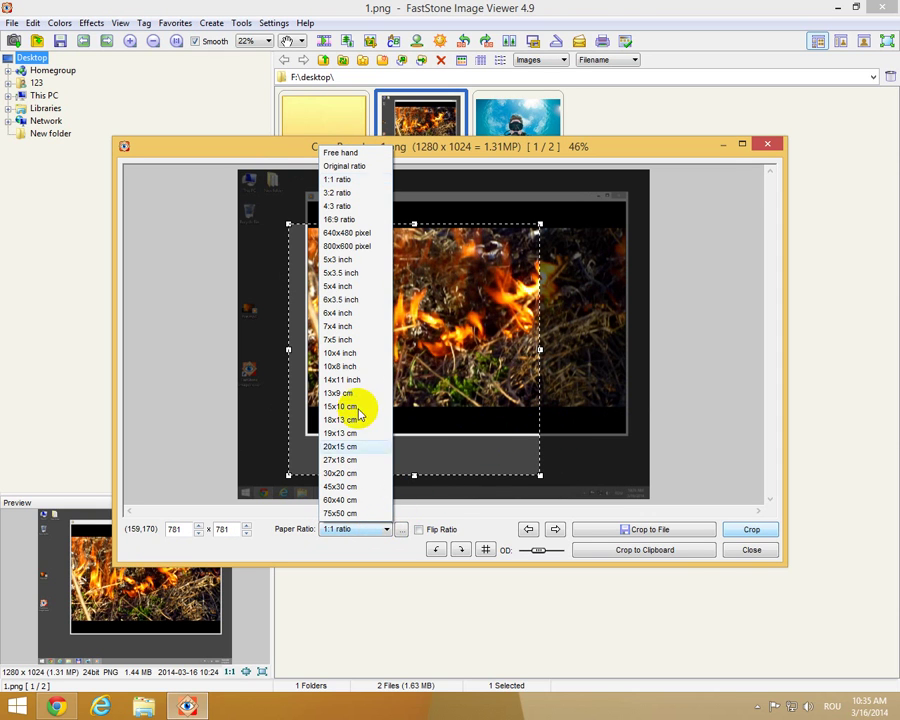
left_click(343, 220)
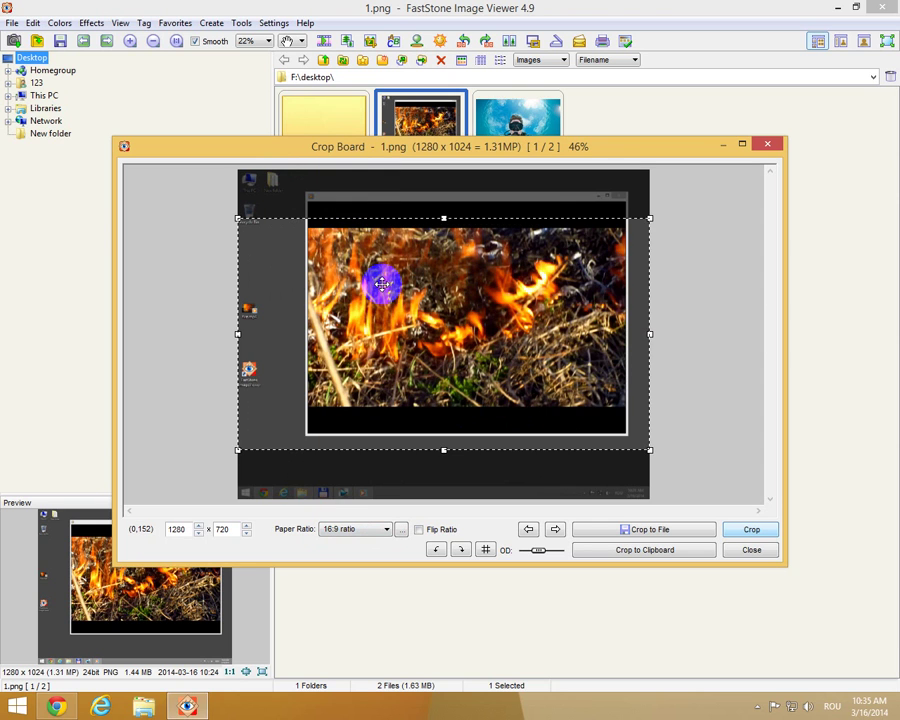
left_click_drag(339, 310, 352, 290)
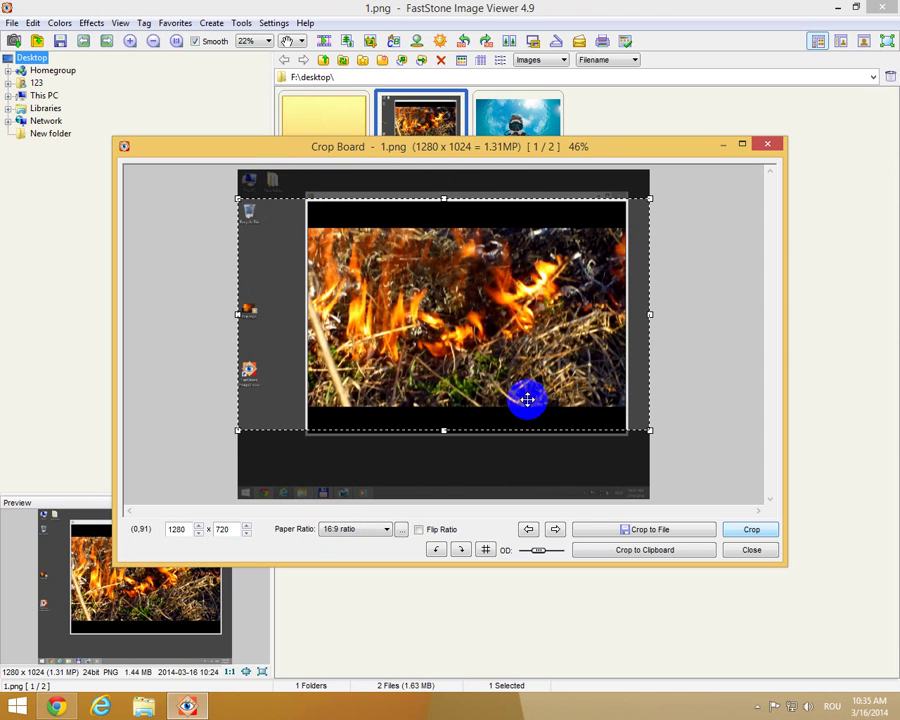
left_click(387, 530)
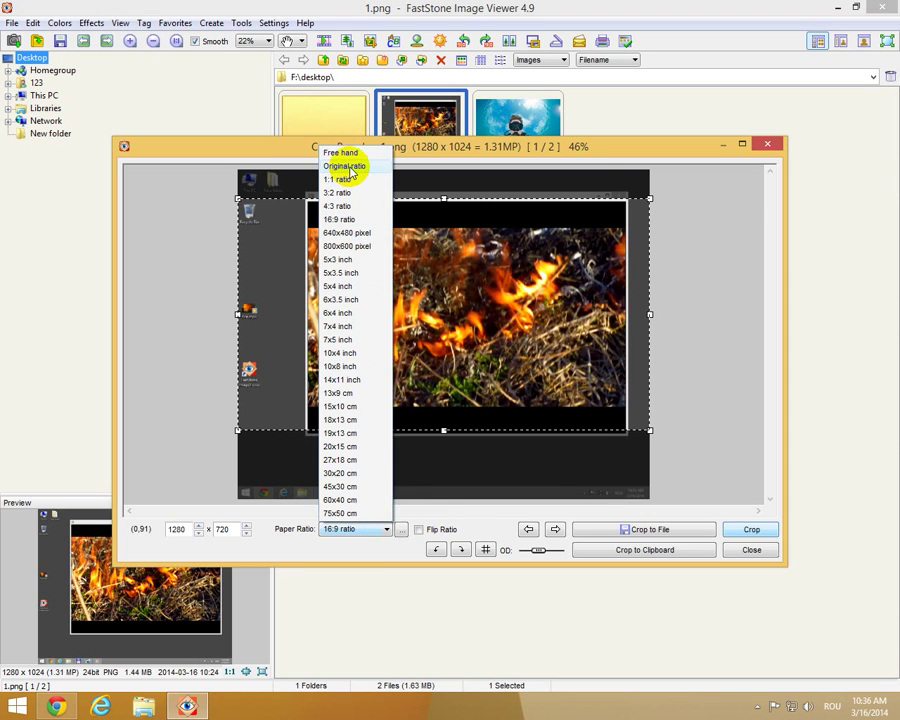
left_click(340, 179)
left_click_drag(356, 190, 312, 236)
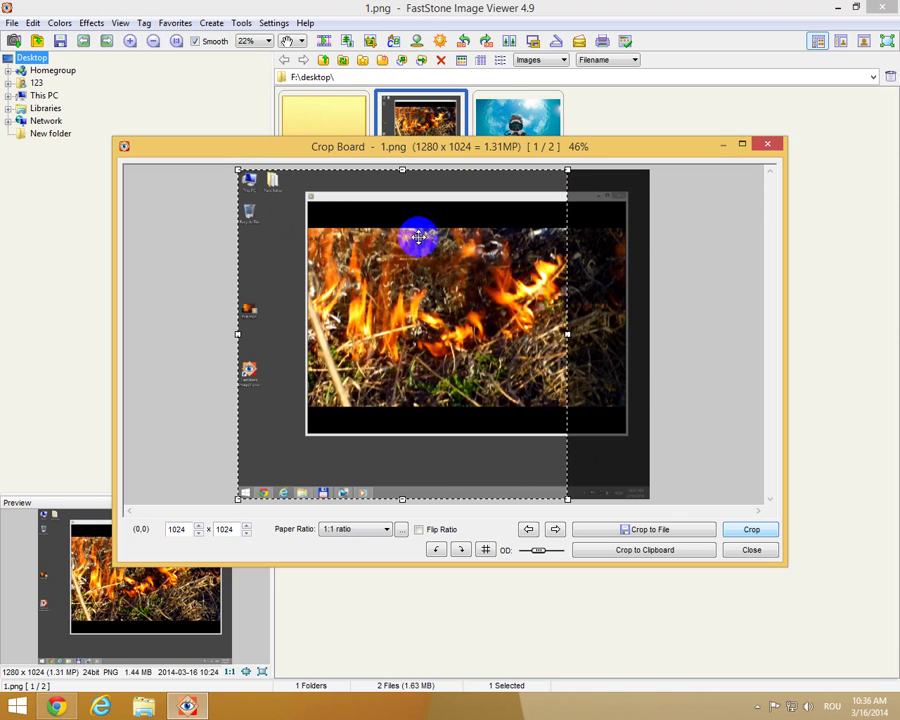
Fit a 988×556 16:9 frame over the flames, excluding the black bars, and crop
left_click(356, 529)
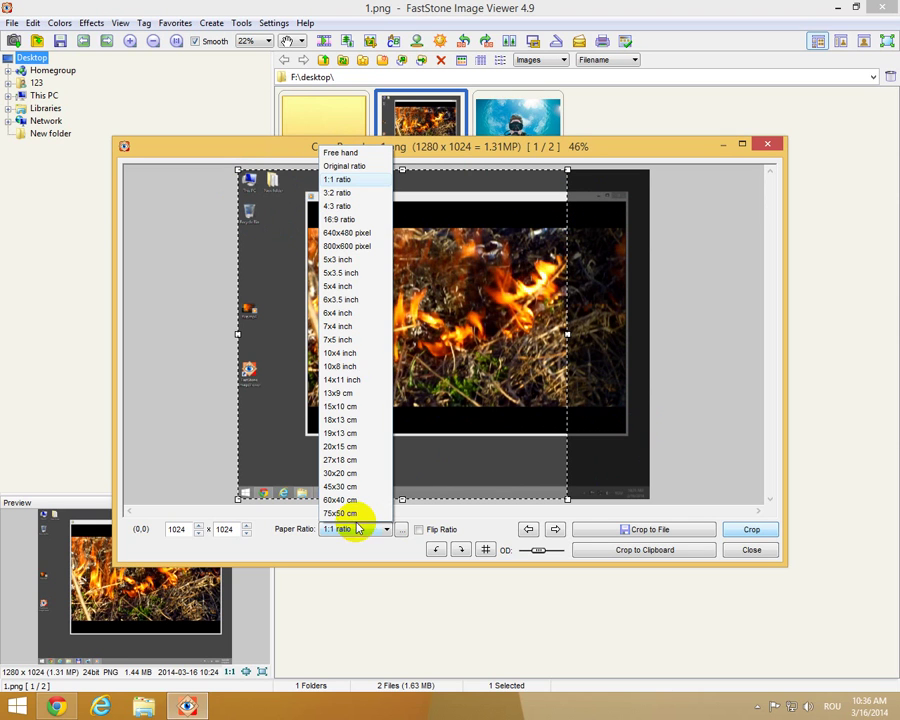
left_click(346, 219)
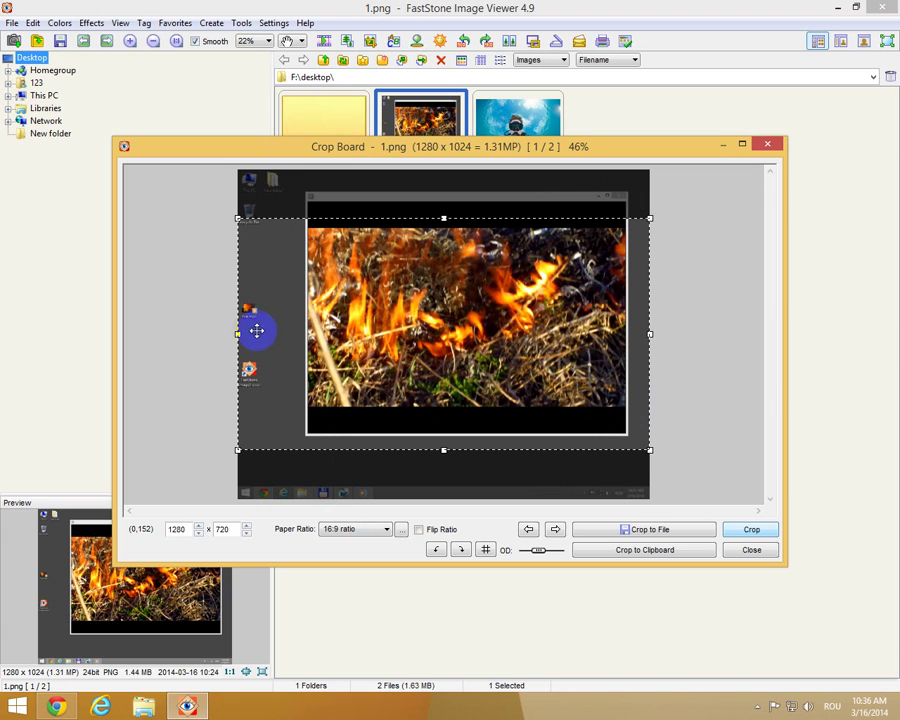
left_click_drag(240, 335, 302, 320)
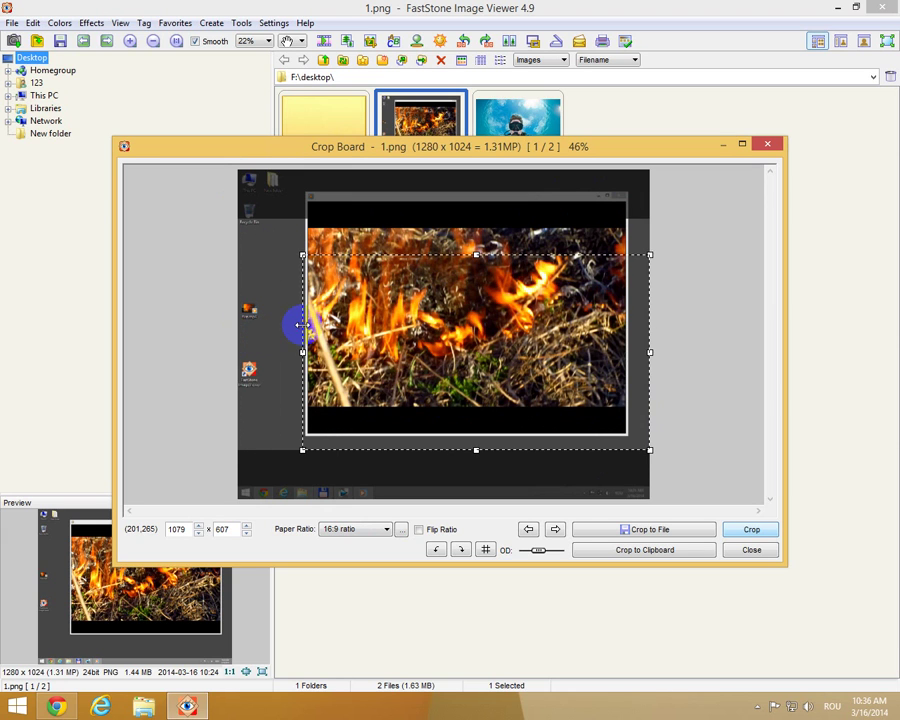
left_click_drag(362, 307, 364, 285)
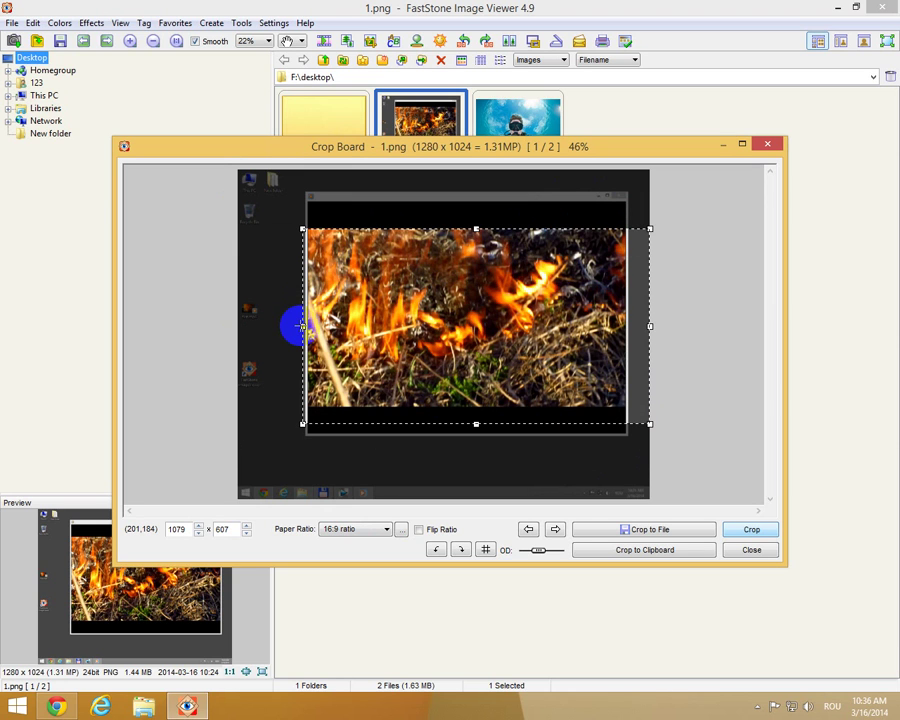
left_click_drag(300, 326, 341, 300)
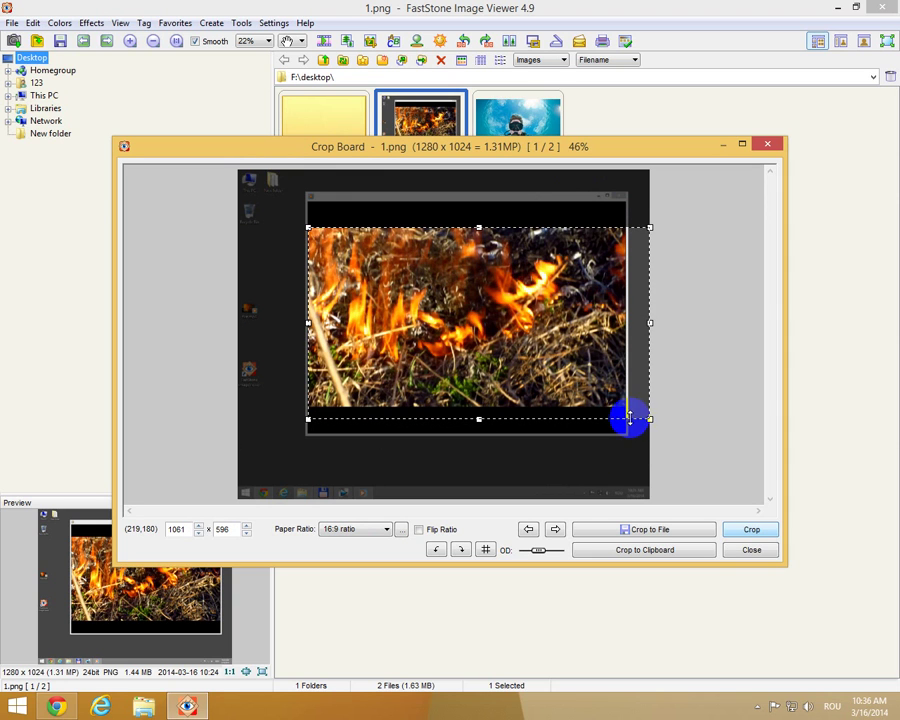
left_click_drag(645, 417, 624, 407)
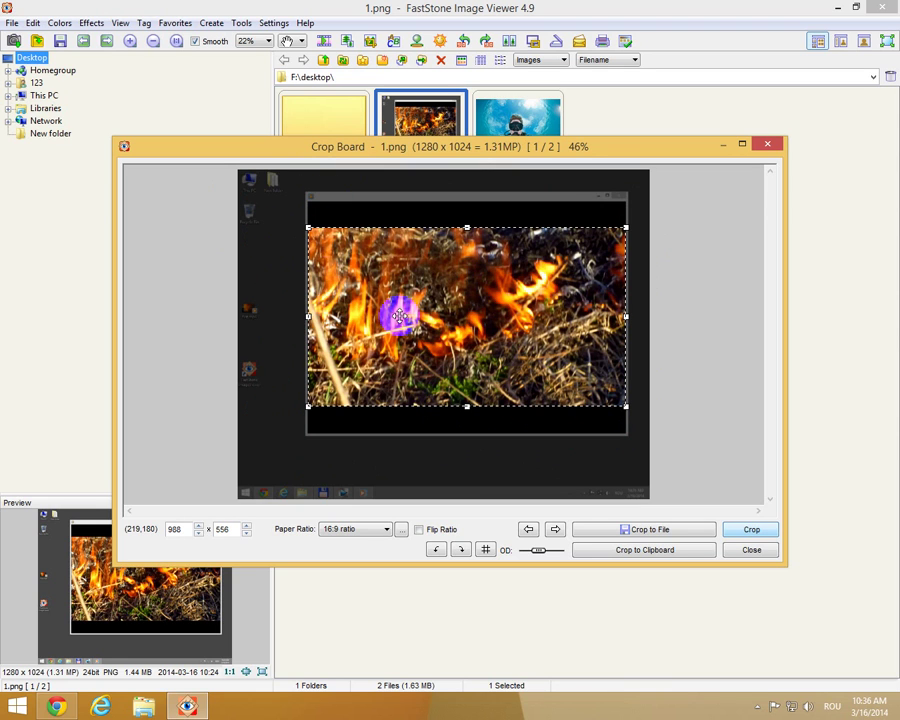
left_click(752, 532)
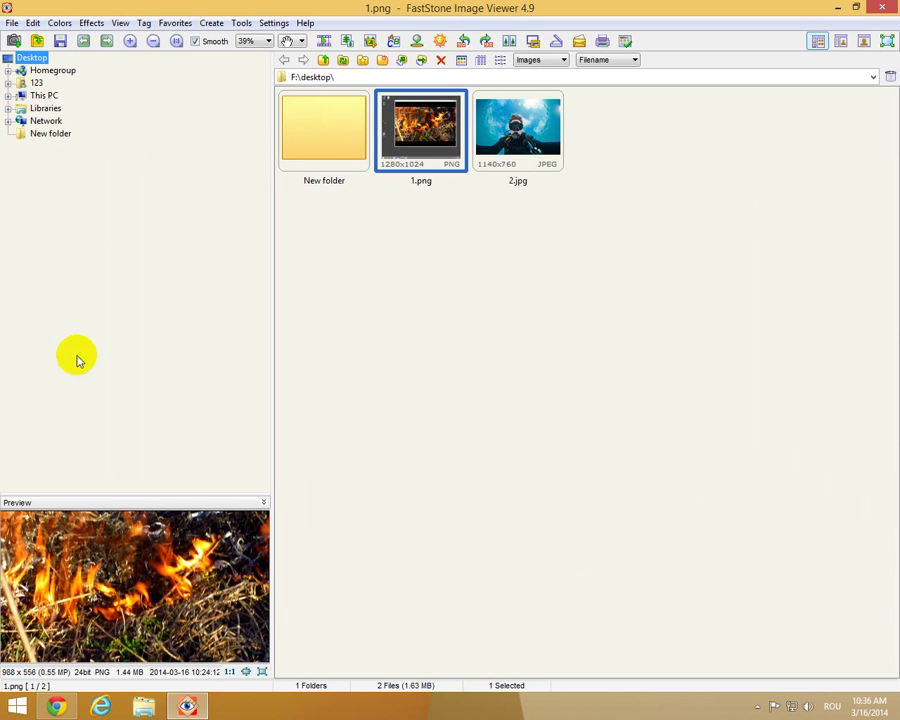
Save the cropped fire image as 16-9, keeping PNG Format
left_click(12, 23)
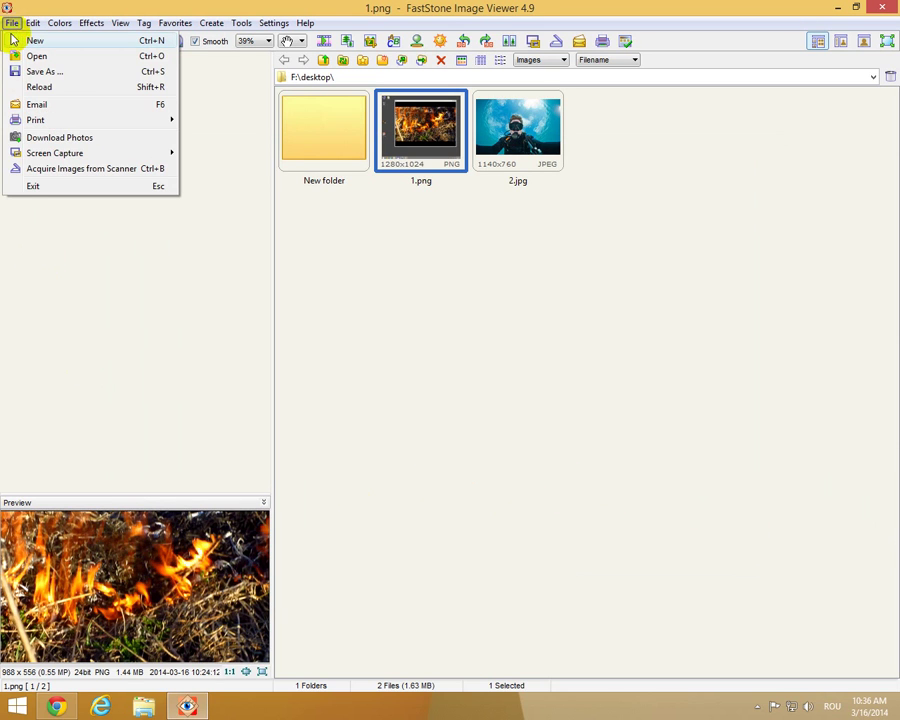
left_click(56, 72)
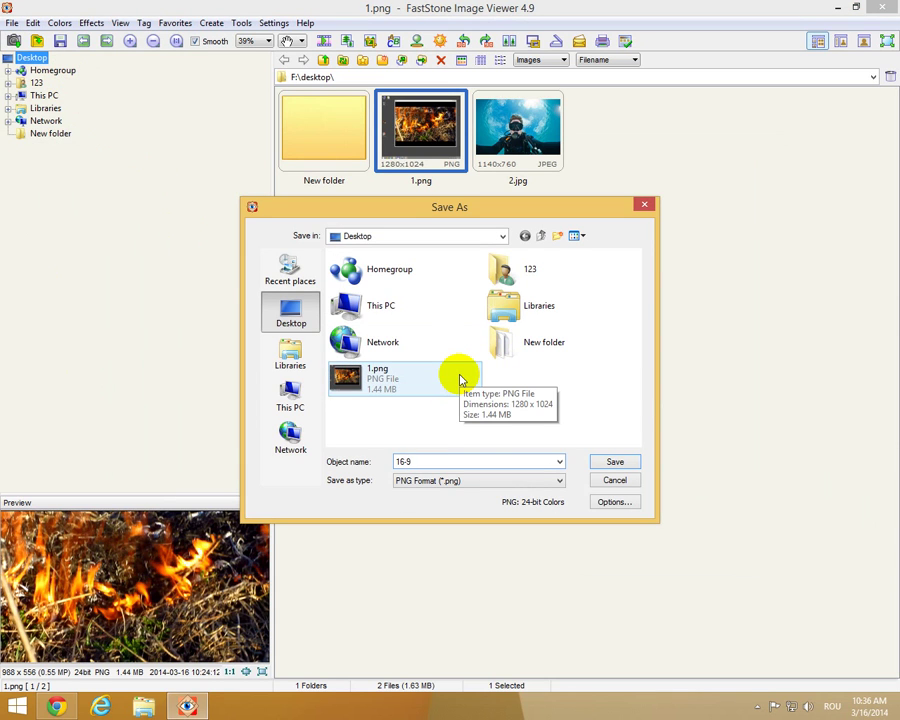
left_click(556, 482)
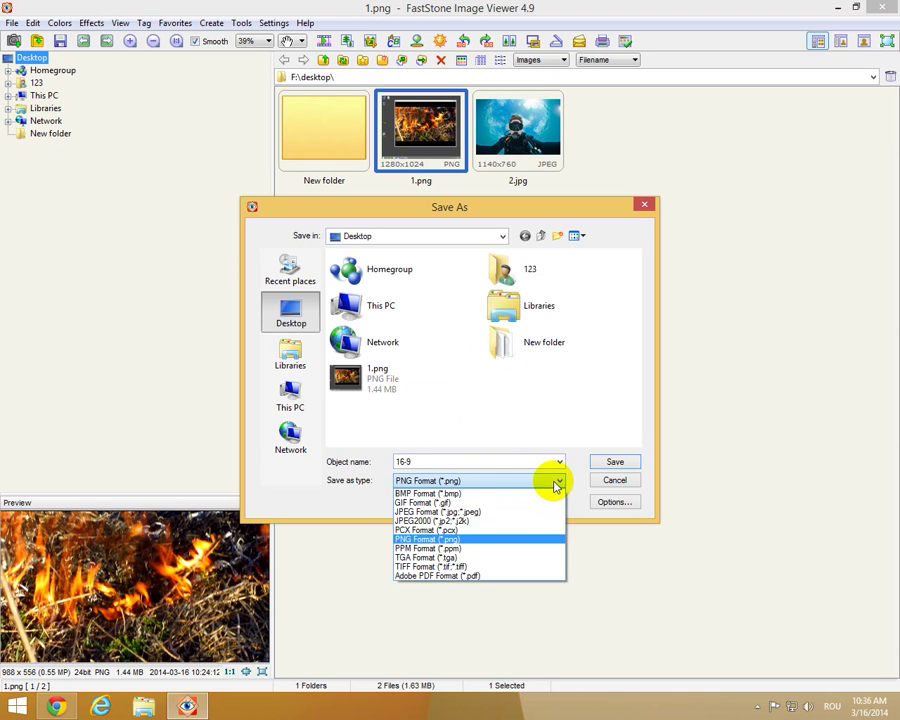
left_click(556, 484)
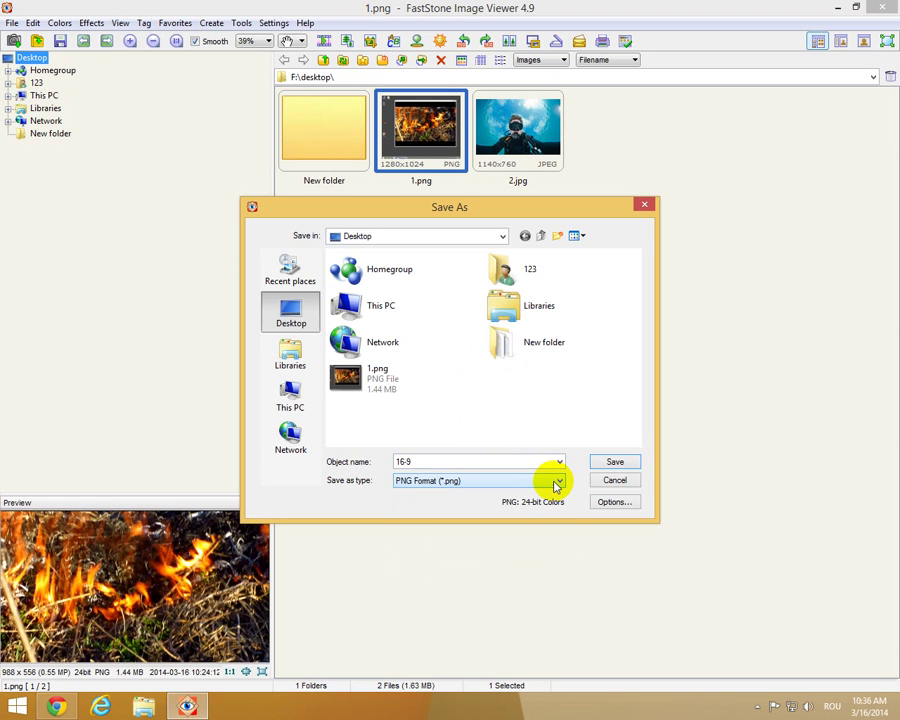
Finish saving 16-9.png, then open the diver photo 2.jpg in Crop Board at a 1:1 ratio
left_click(614, 462)
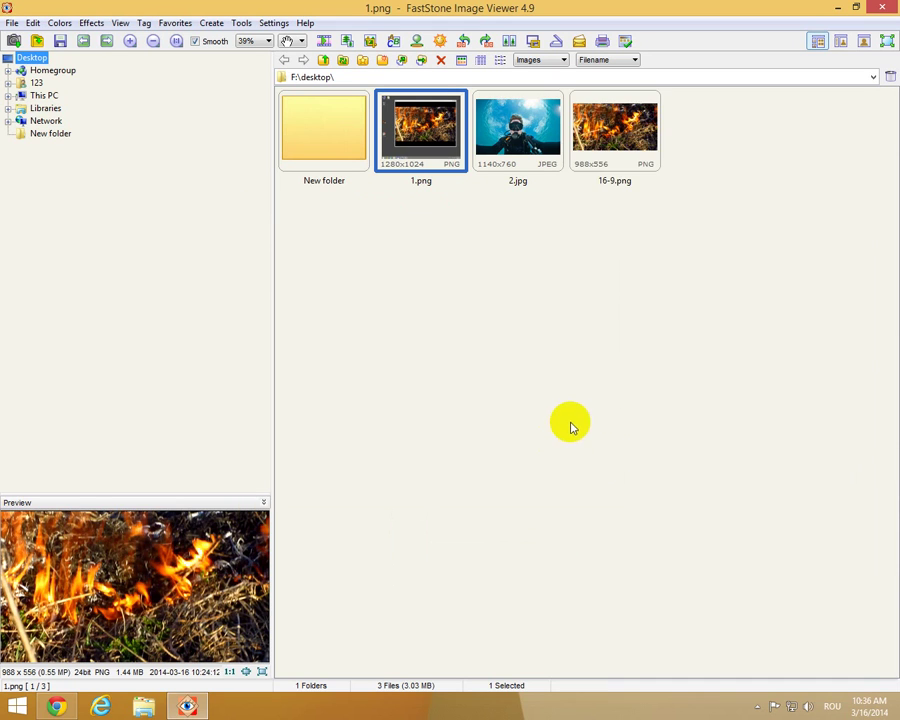
left_click(510, 148)
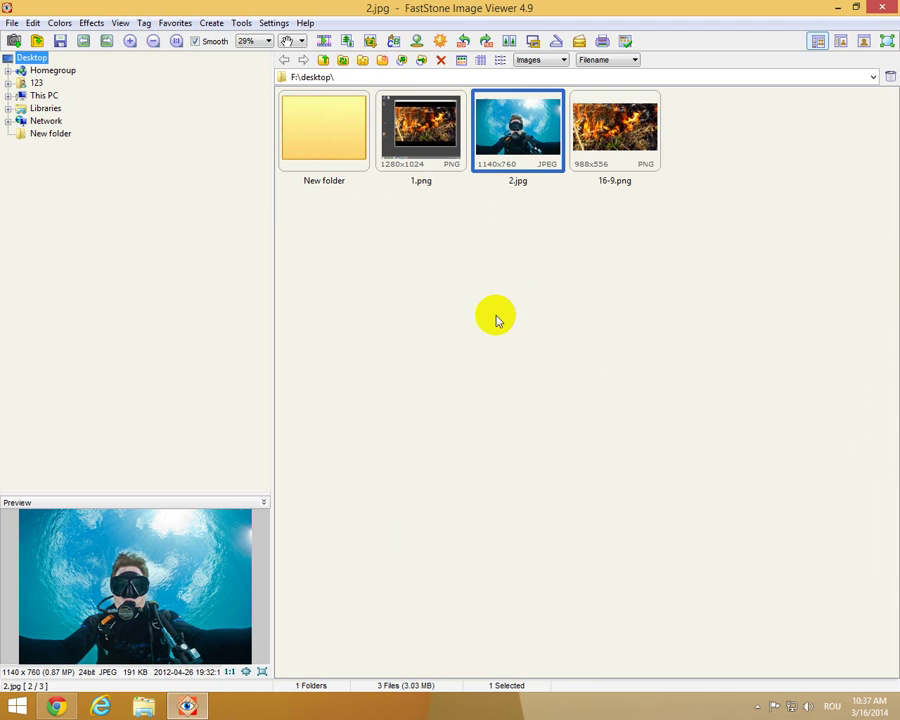
key("x")
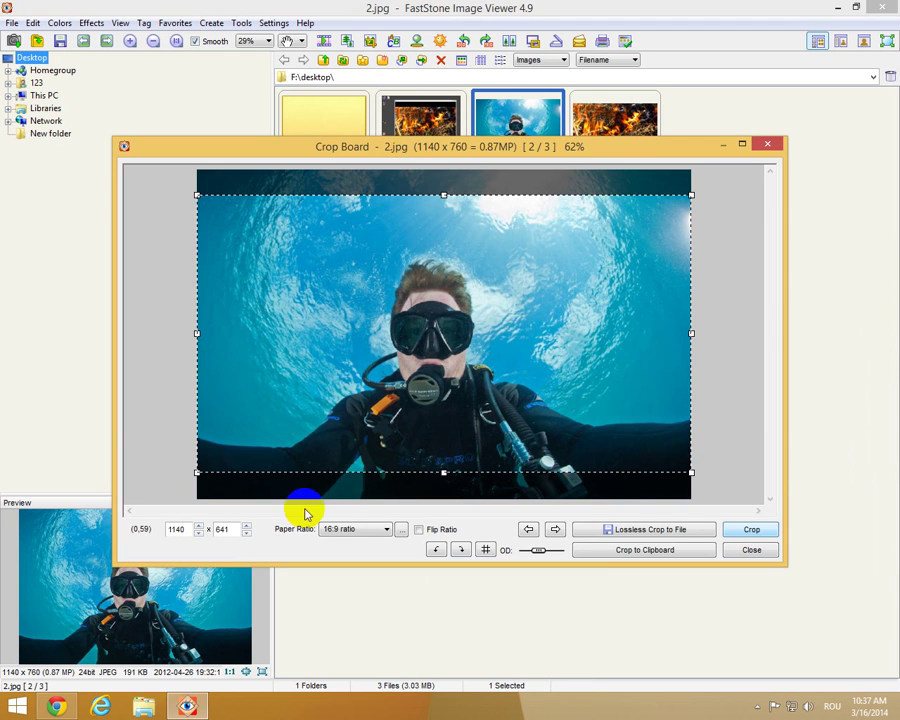
left_click(358, 530)
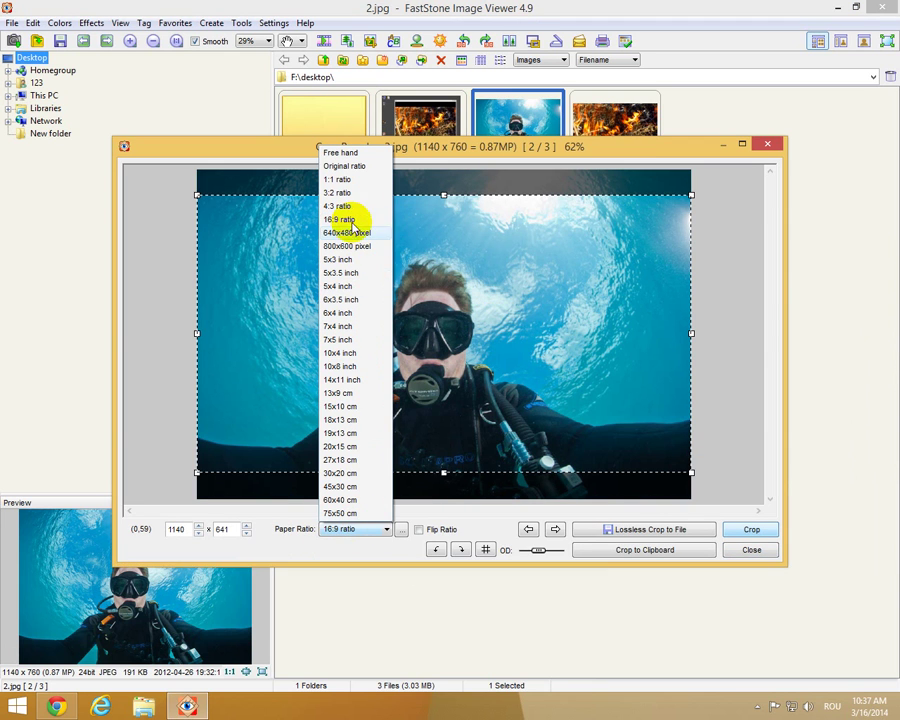
left_click(340, 181)
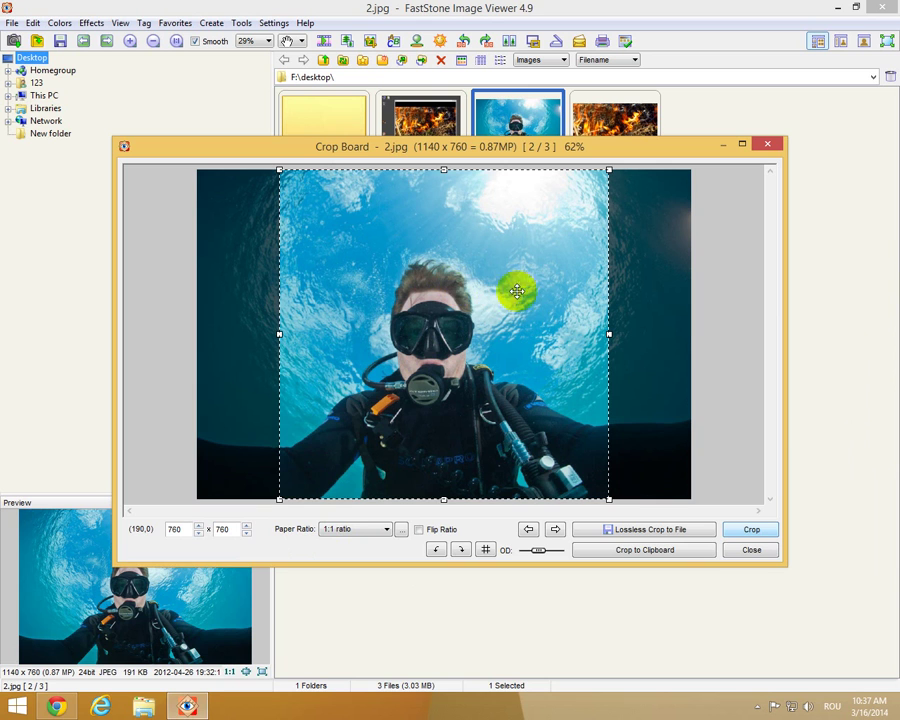
Save the square crop losslessly as 1-1.jpg and close Crop Board
left_click(680, 532)
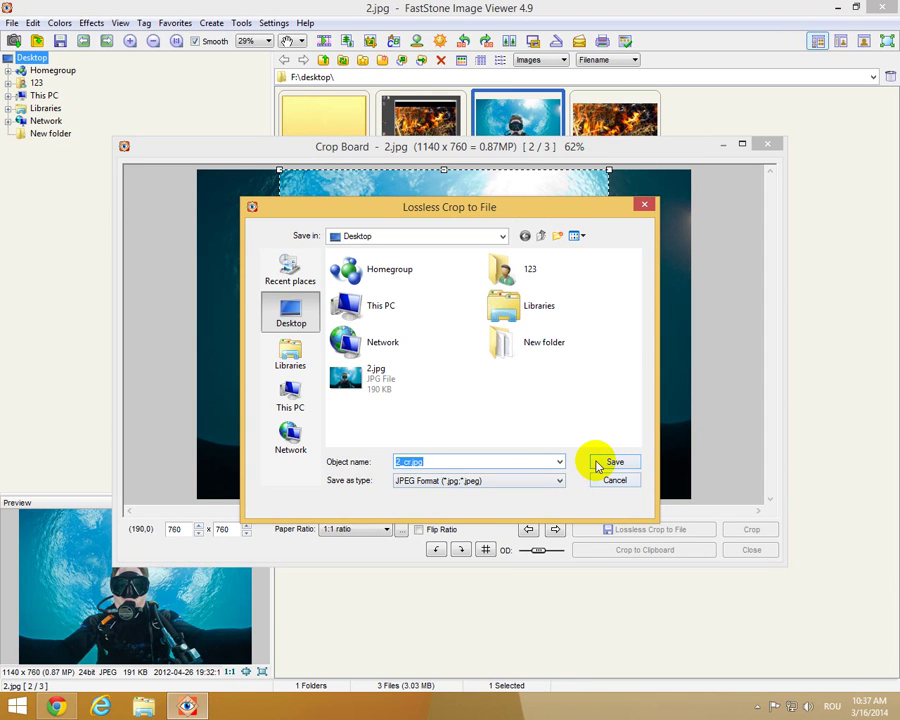
type("1-1")
left_click(613, 463)
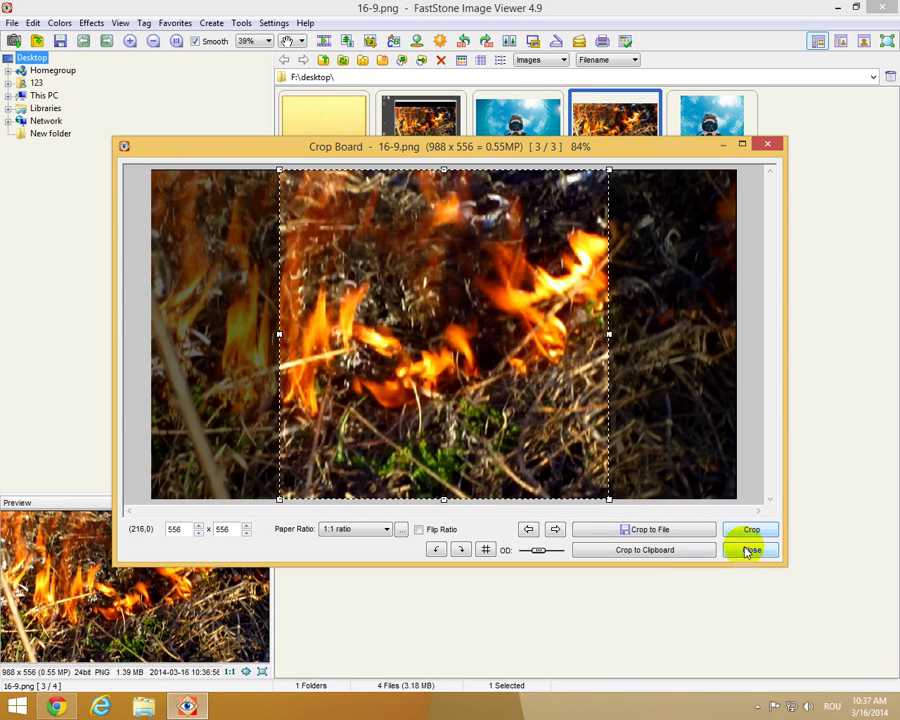
left_click(748, 549)
Crop the diver photo 2.jpg at 4:3 and save it losslessly as 4-3.jpg
left_click(507, 118)
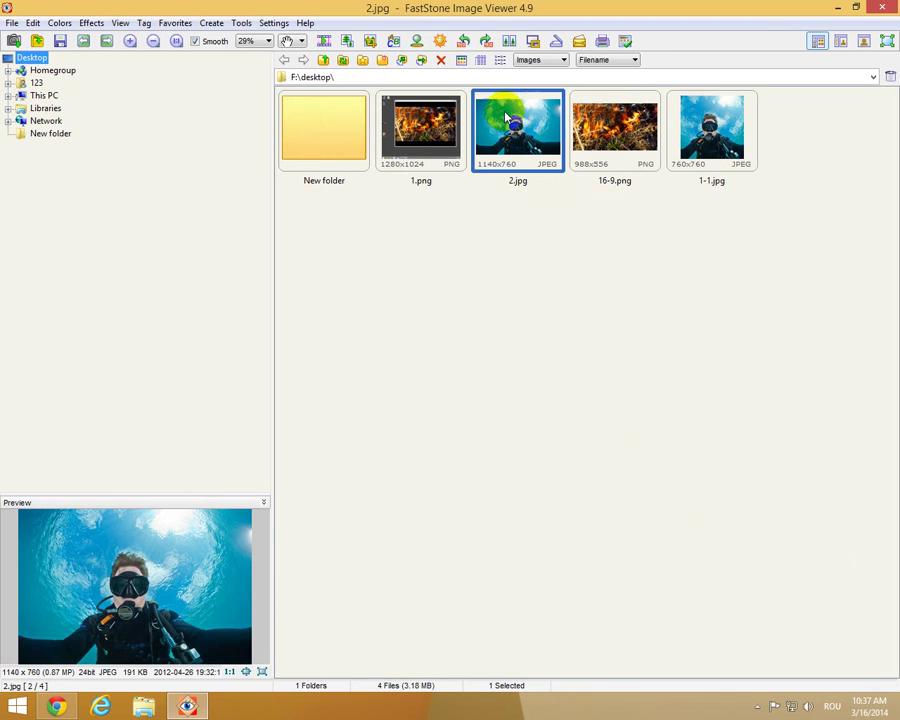
key("x")
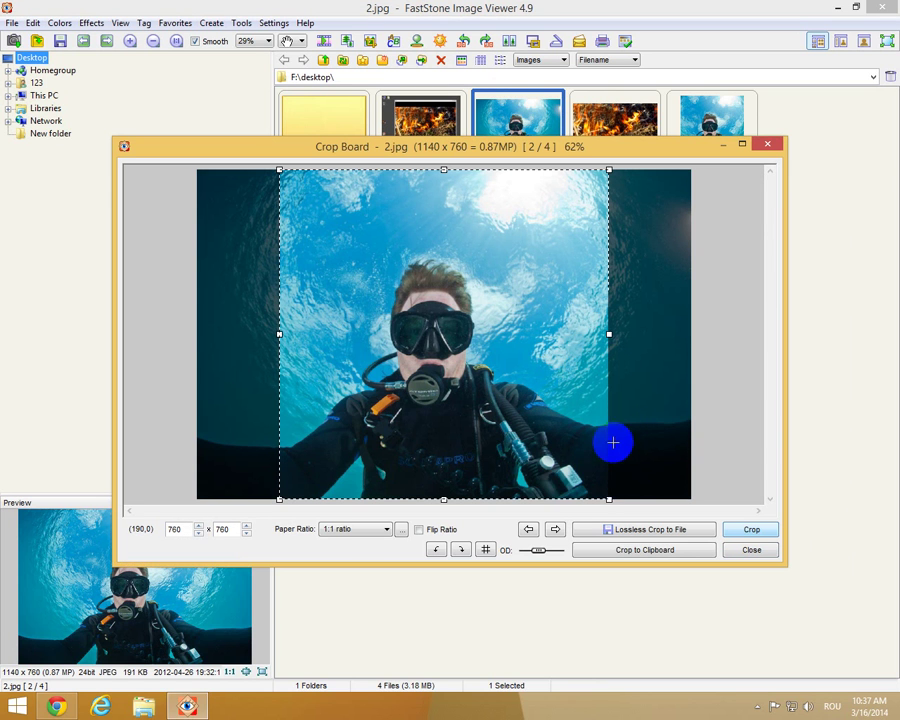
left_click(349, 531)
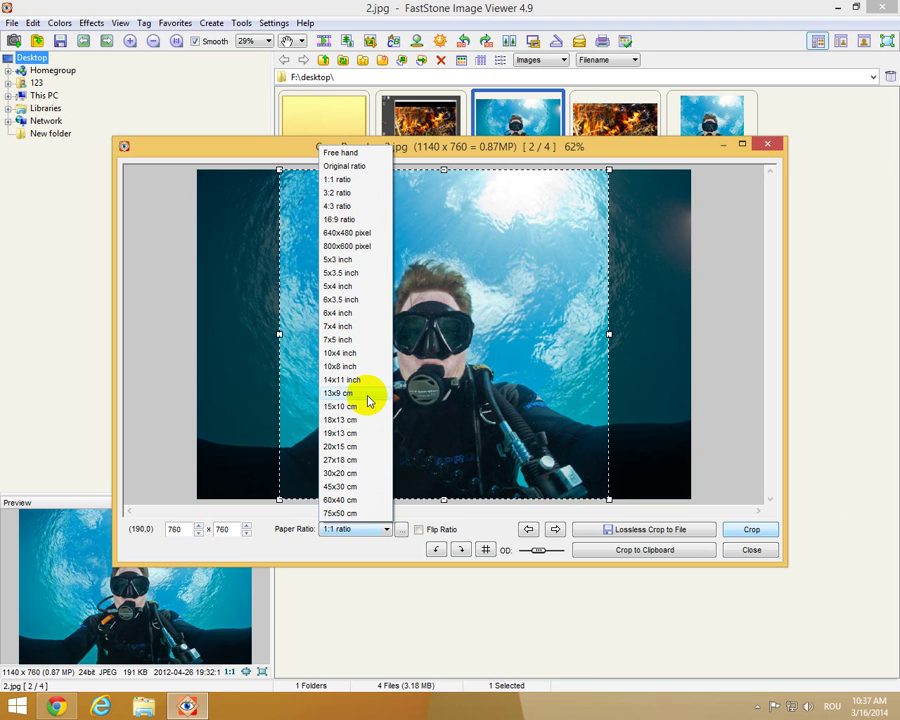
left_click(336, 207)
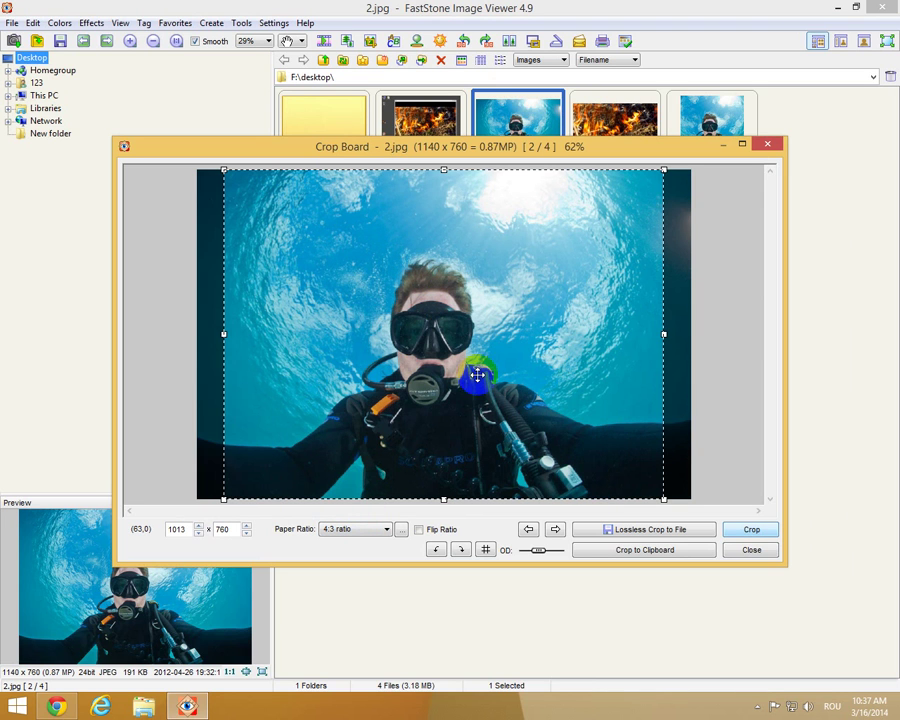
left_click(672, 531)
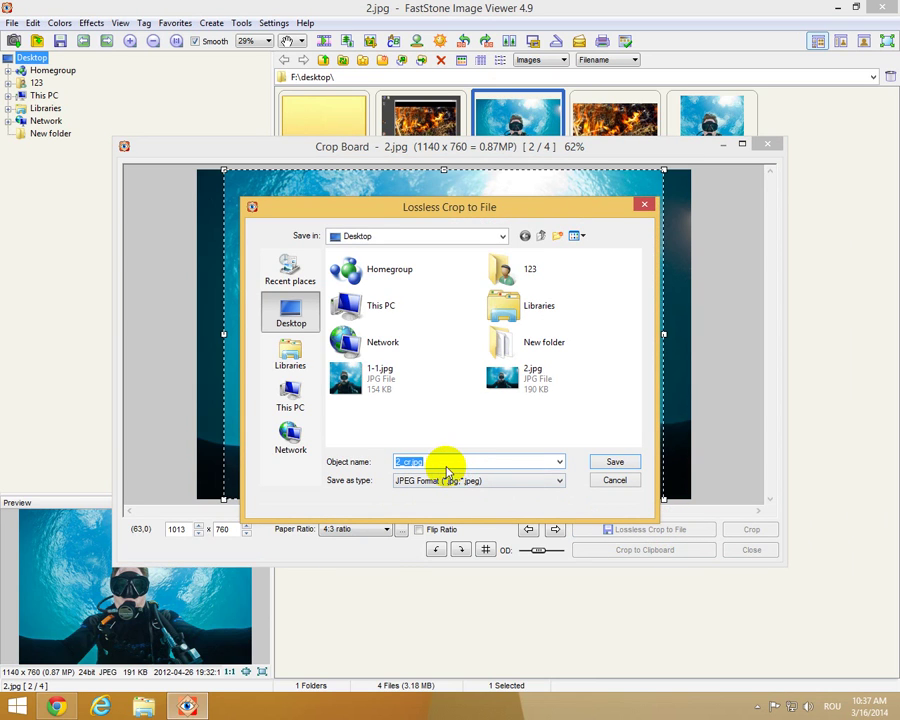
type("4-3")
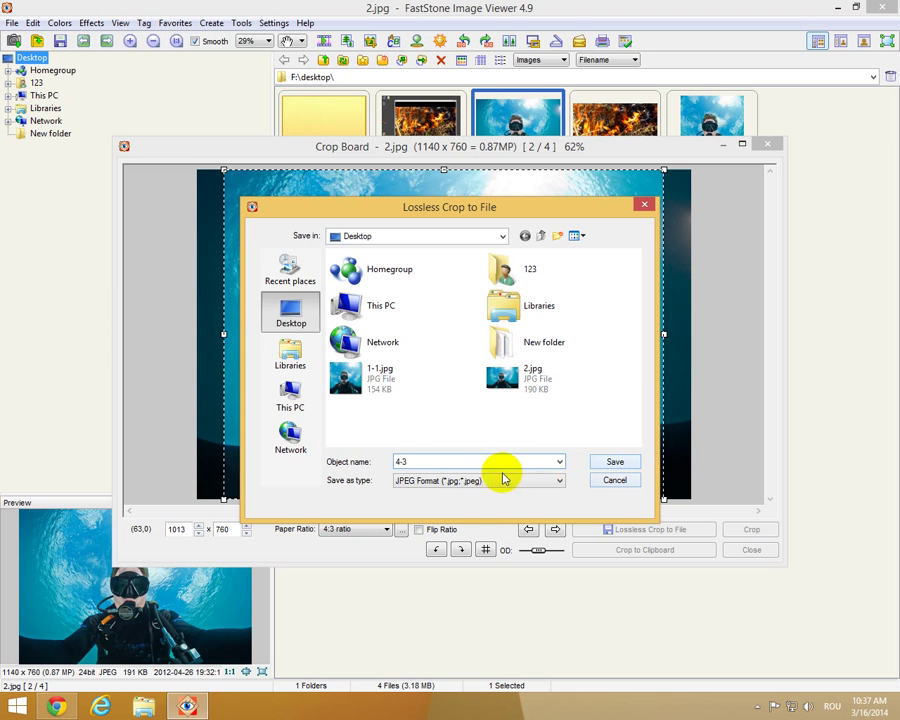
left_click(614, 465)
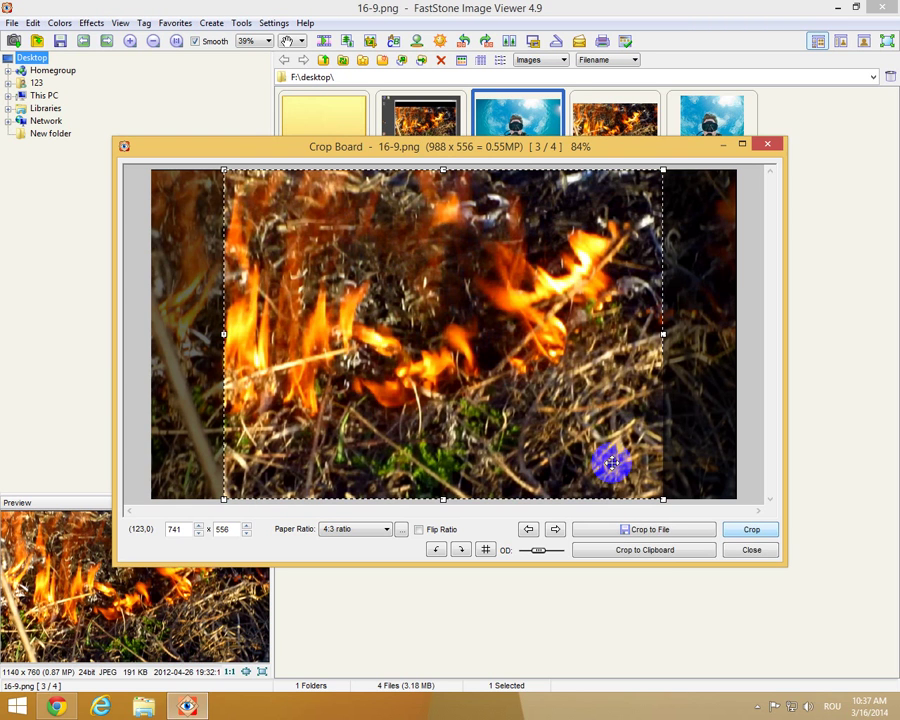
Close Crop Board and FastStone Image Viewer, leaving no desktop icons selected
left_click(751, 550)
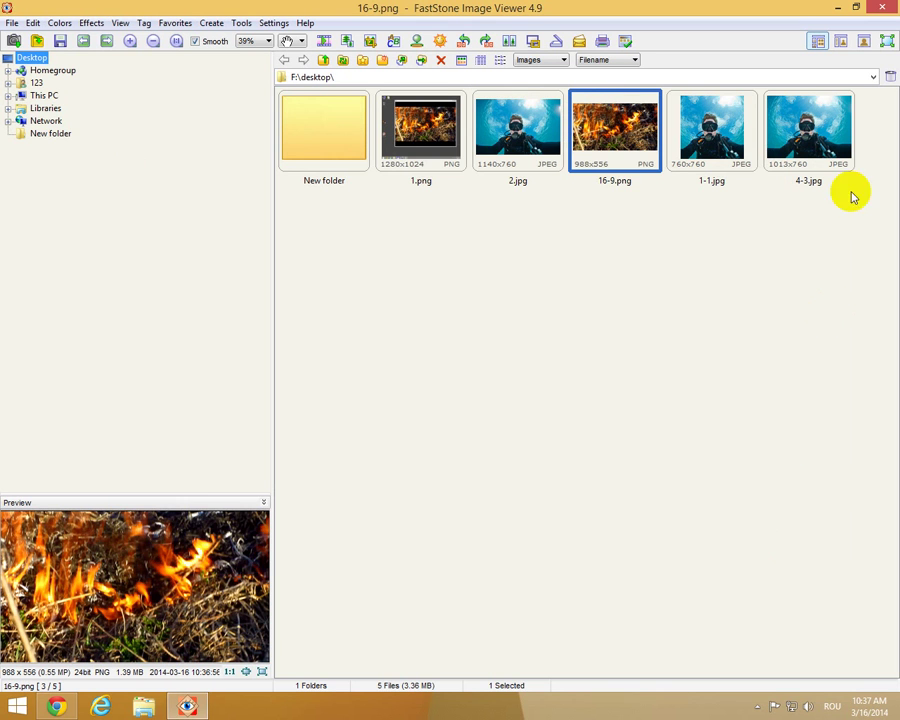
left_click(883, 9)
left_click_drag(192, 363, 80, 458)
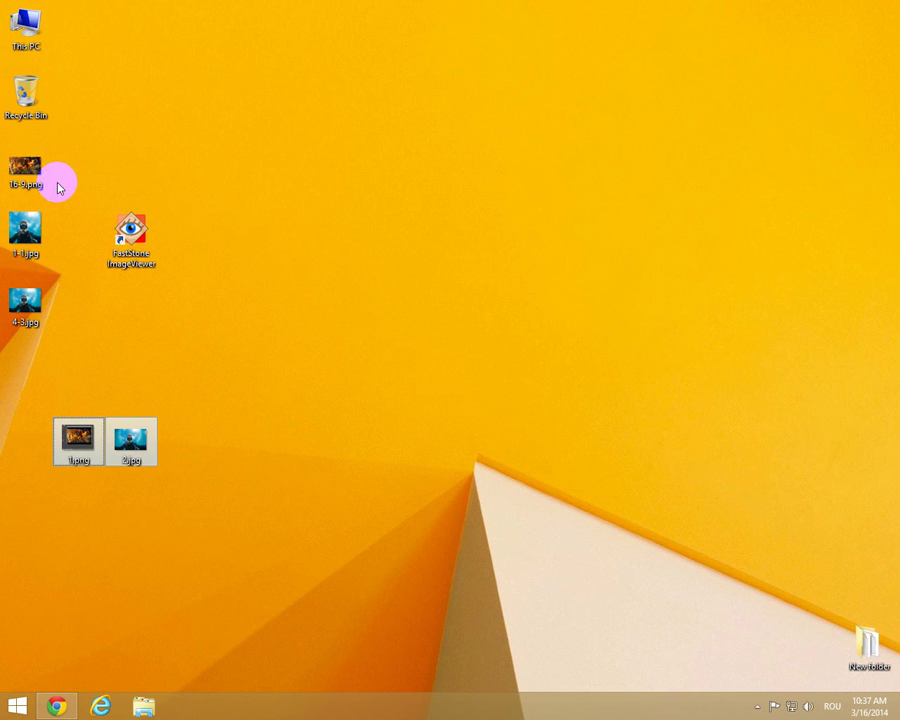
mouse_move(53, 170)
left_mouse_down()
mouse_move(10, 257)
mouse_move(4, 315)
mouse_move(76, 240)
mouse_move(58, 180)
left_mouse_up()
Preview 16-9.png and then 2.jpg in ACDSee, and close the viewer
double_click(55, 175)
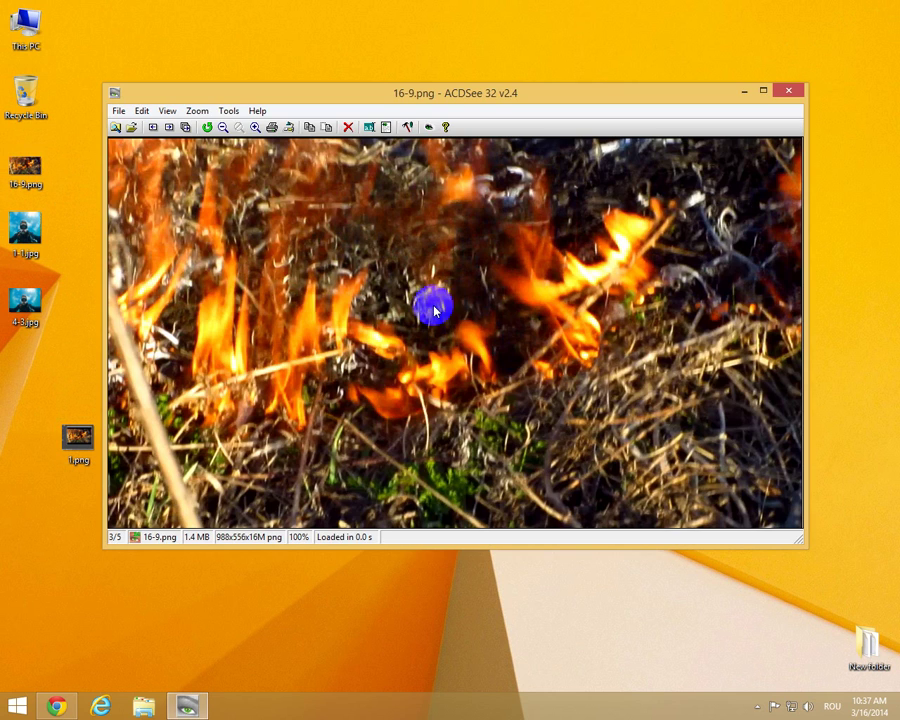
left_click(169, 127)
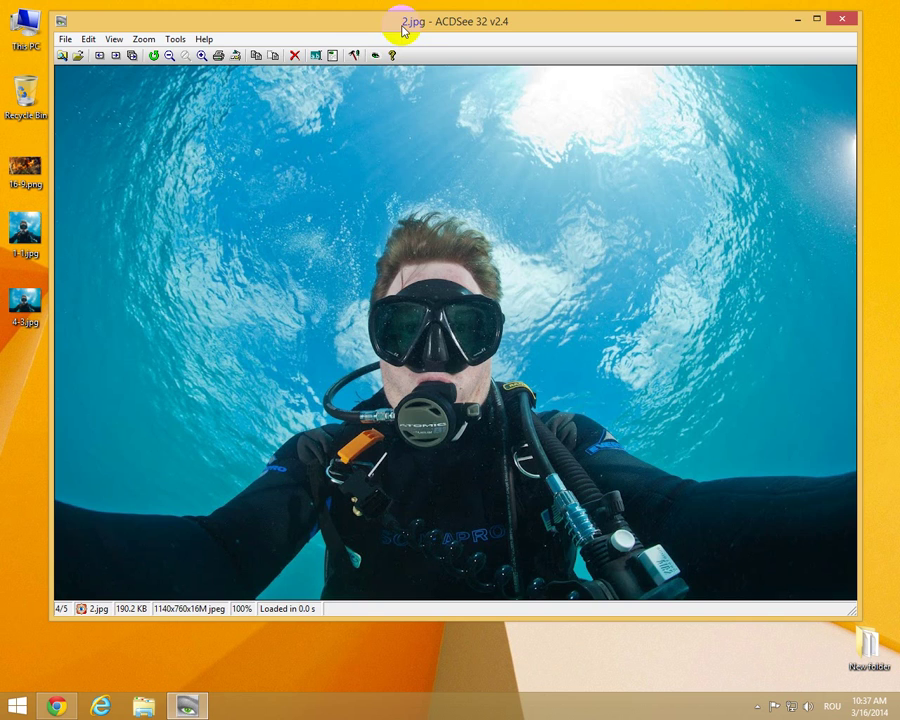
left_click(842, 19)
left_click(27, 230)
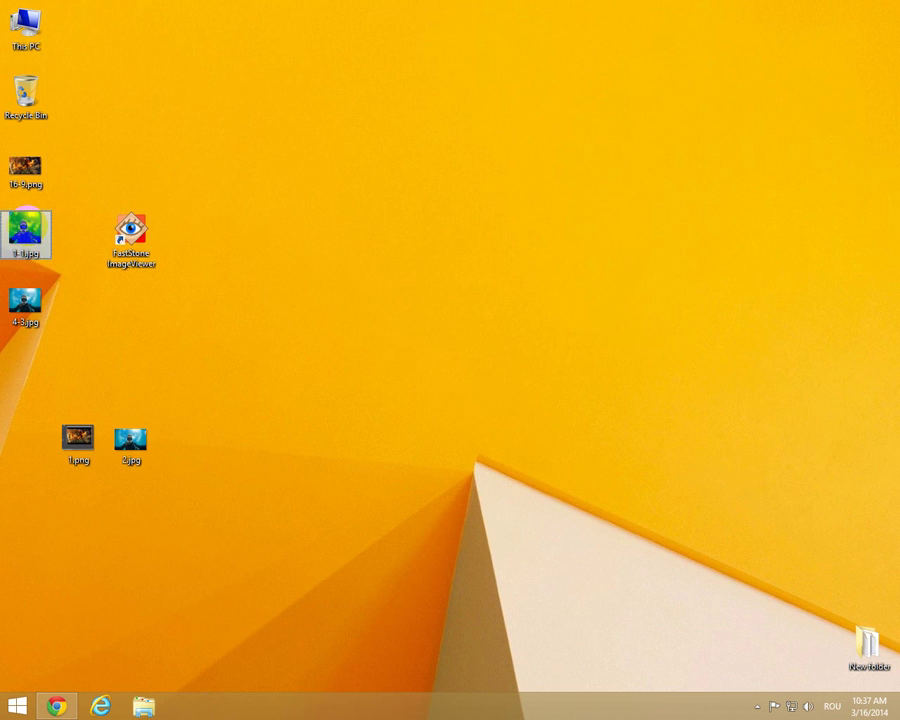
double_click(27, 228)
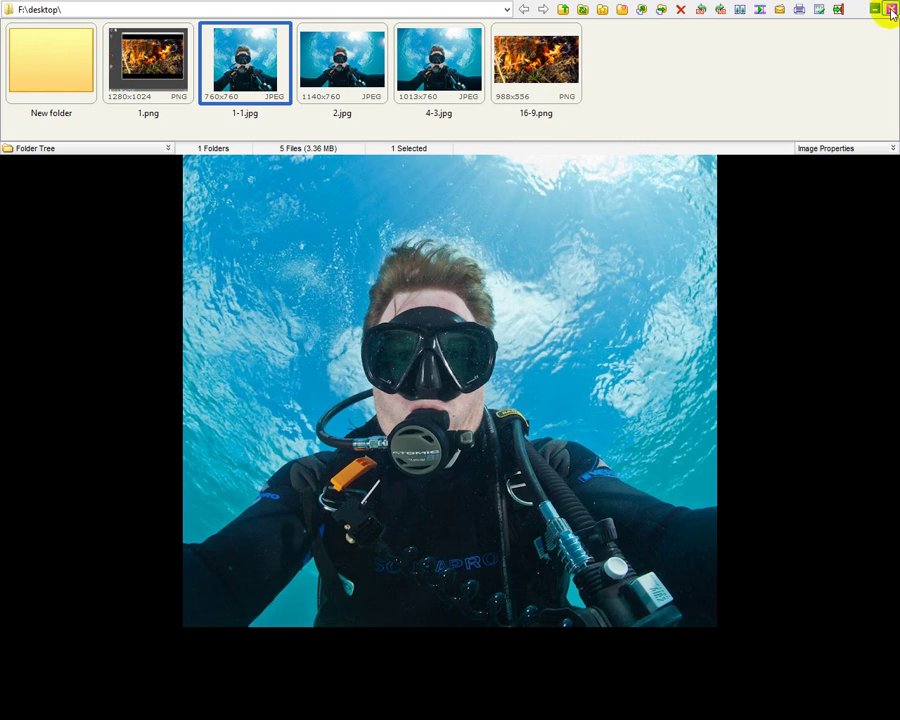
left_click(890, 10)
double_click(20, 308)
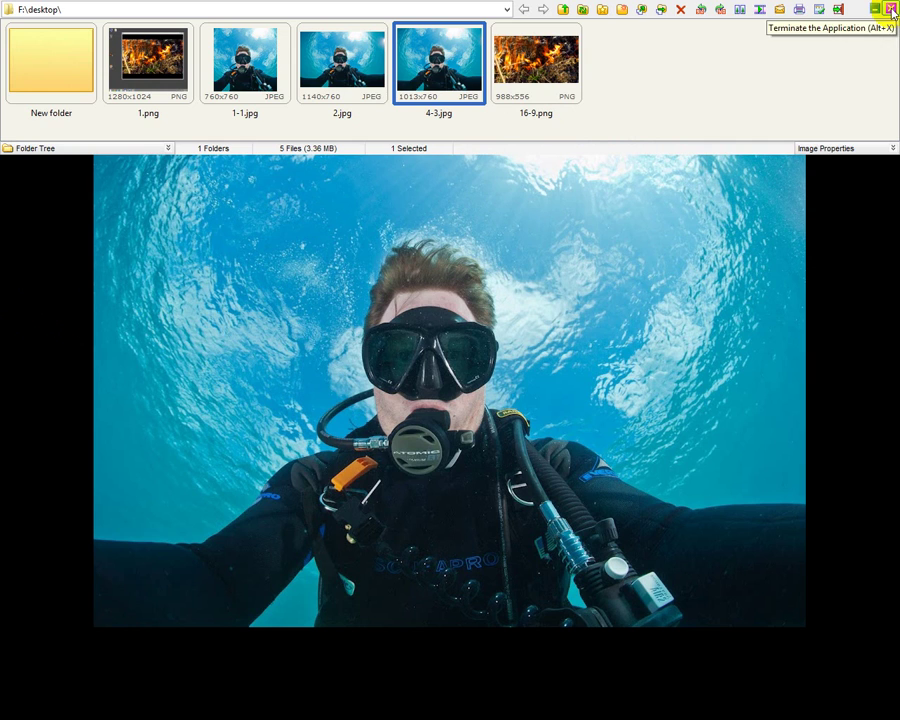
left_click(890, 10)
left_click(143, 263)
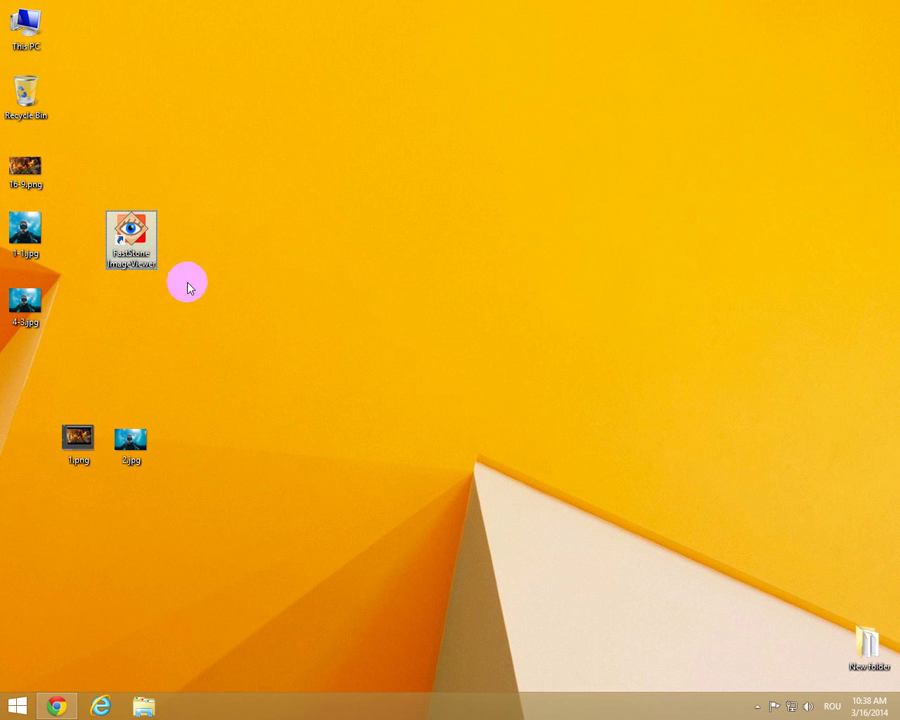